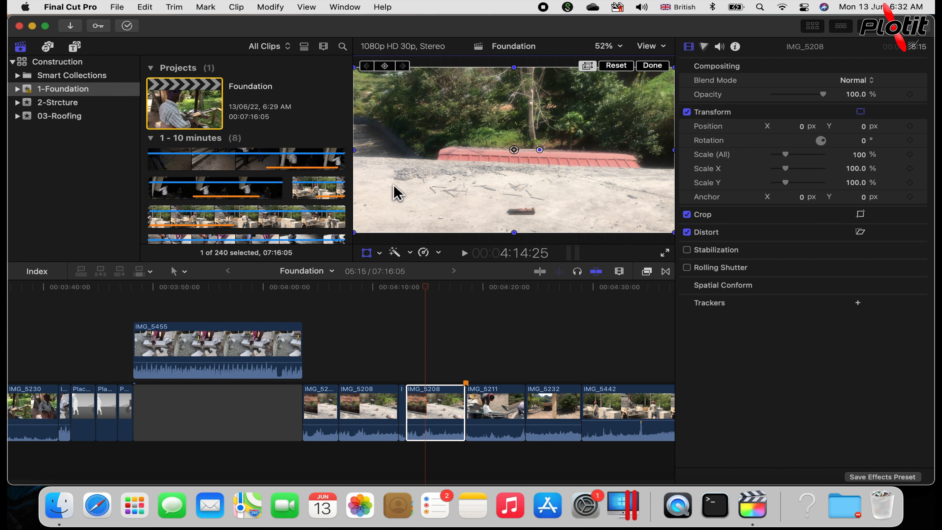
# Select the IMG_5208 clip just before IMG_5211 and move the playhead onto it at about 4:14:25.
pyautogui.click(373, 343)
pyautogui.click(367, 342)
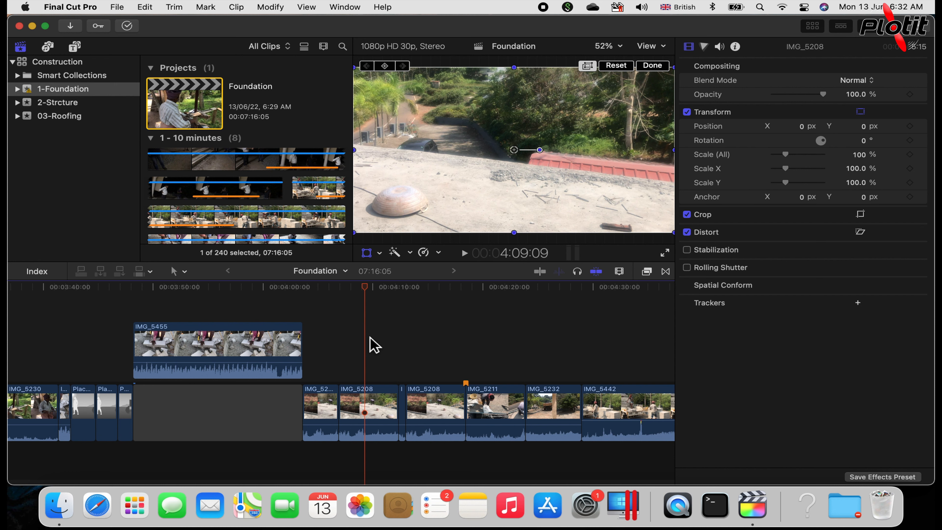
pyautogui.click(439, 424)
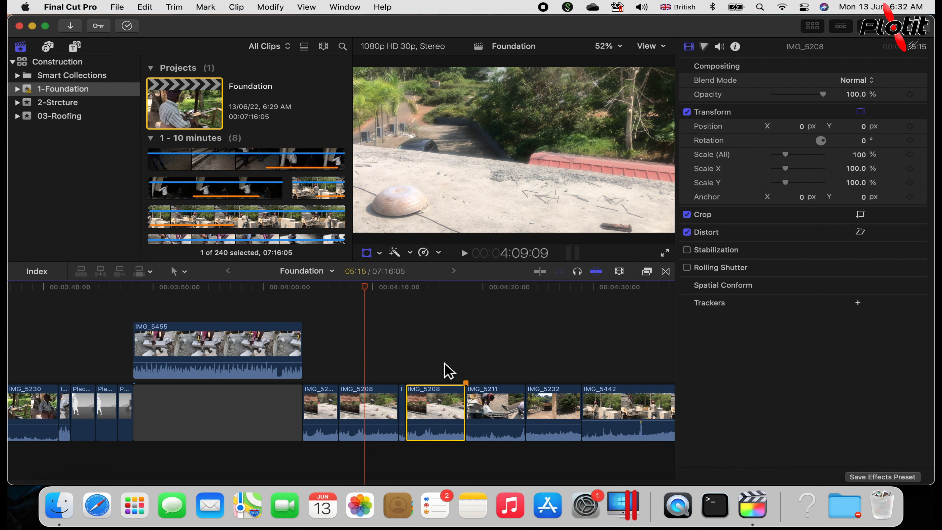
pyautogui.moveTo(373, 288); pyautogui.dragTo(431, 300)
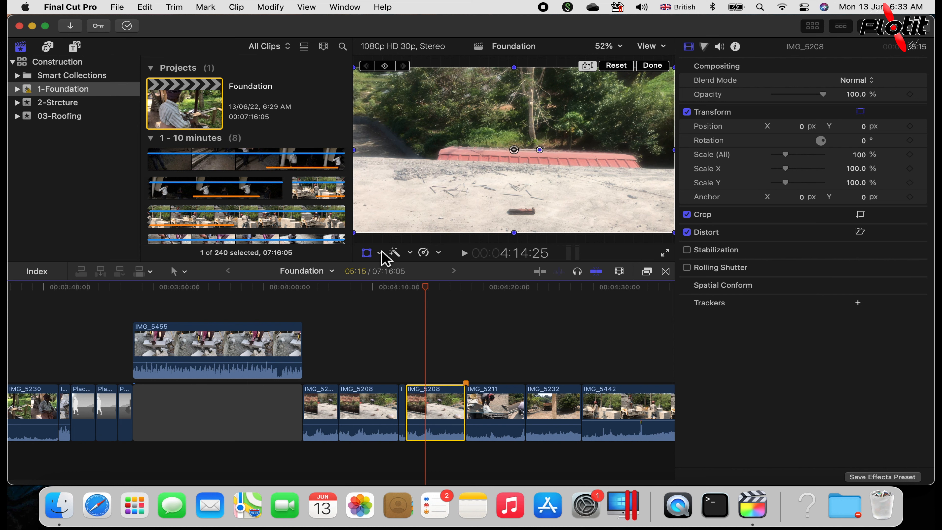
# Turn on the on-screen Transform controls for the selected IMG_5208 clip.
pyautogui.click(376, 256)
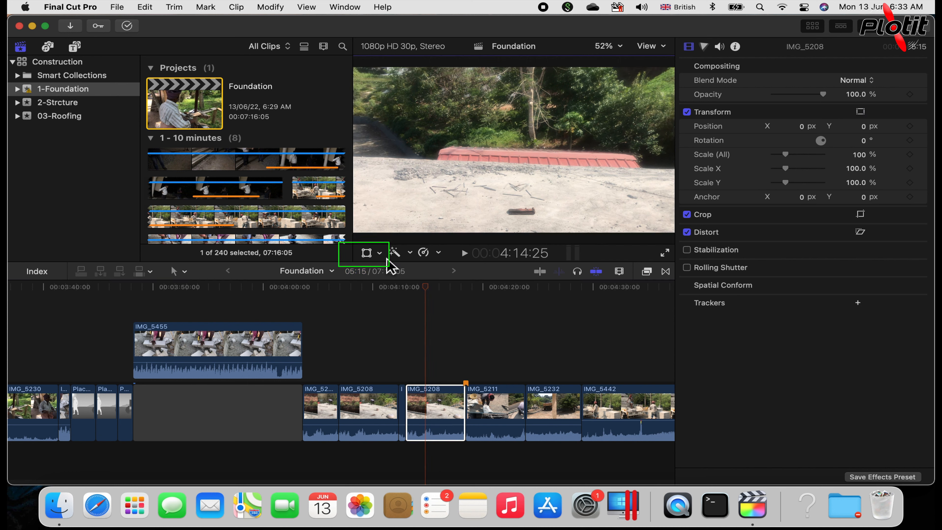
pyautogui.click(383, 256)
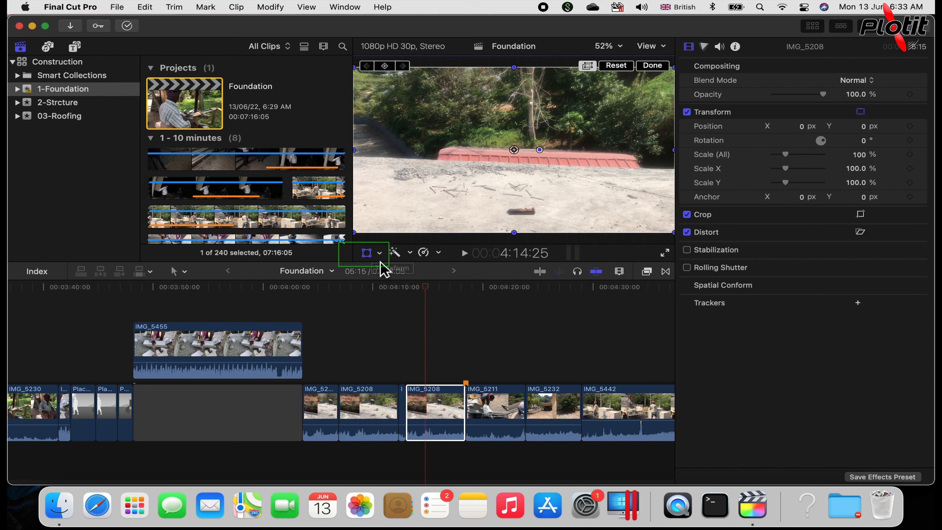
pyautogui.click(380, 253)
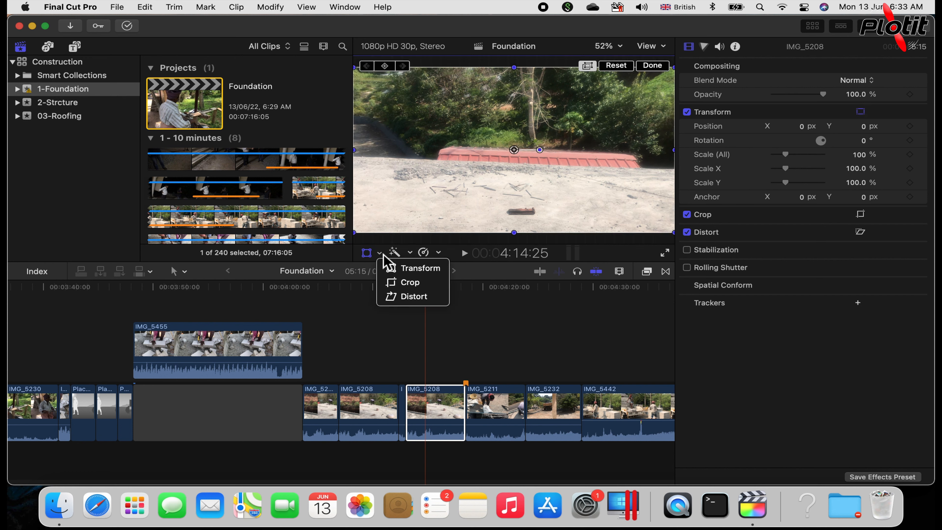
pyautogui.click(432, 269)
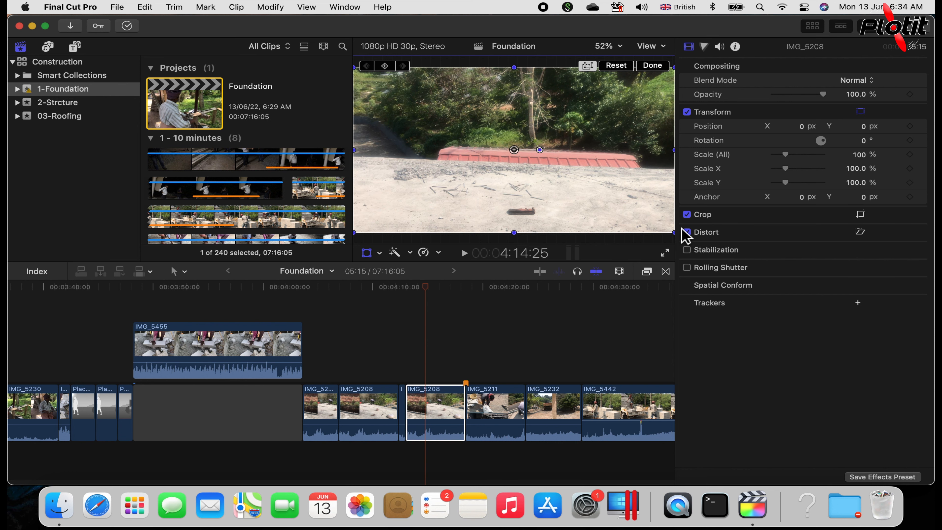
# Scale the clip's picture down uniformly in the viewer to about 42% using its corner handle.
pyautogui.moveTo(682, 232); pyautogui.dragTo(671, 235)
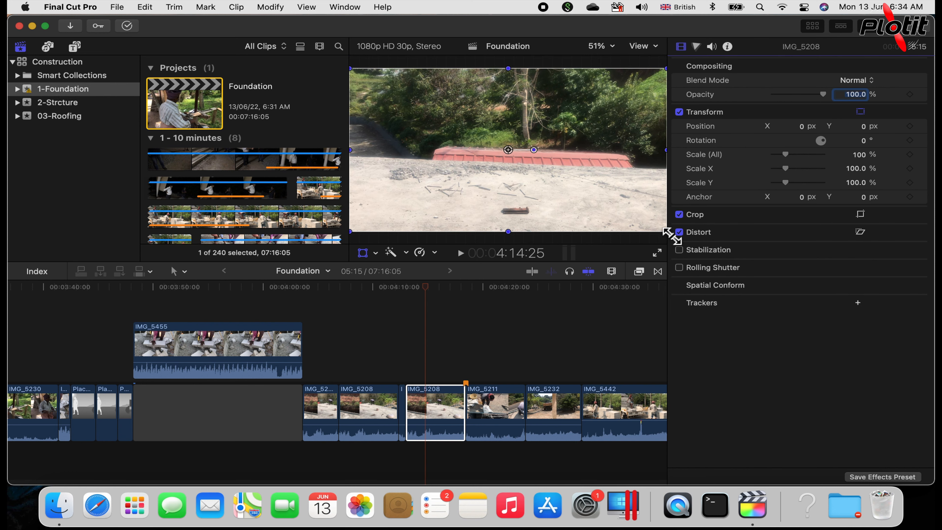
pyautogui.click(672, 235)
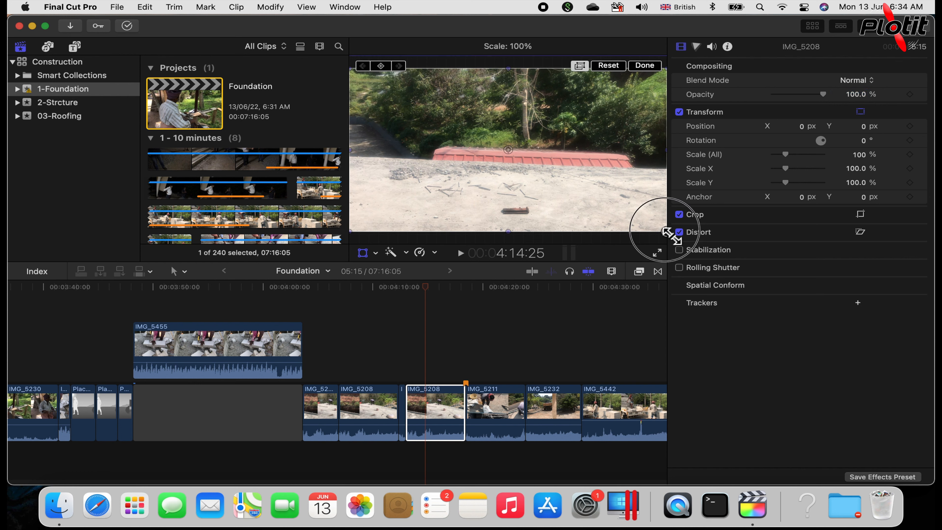
pyautogui.moveTo(671, 236); pyautogui.dragTo(562, 189)
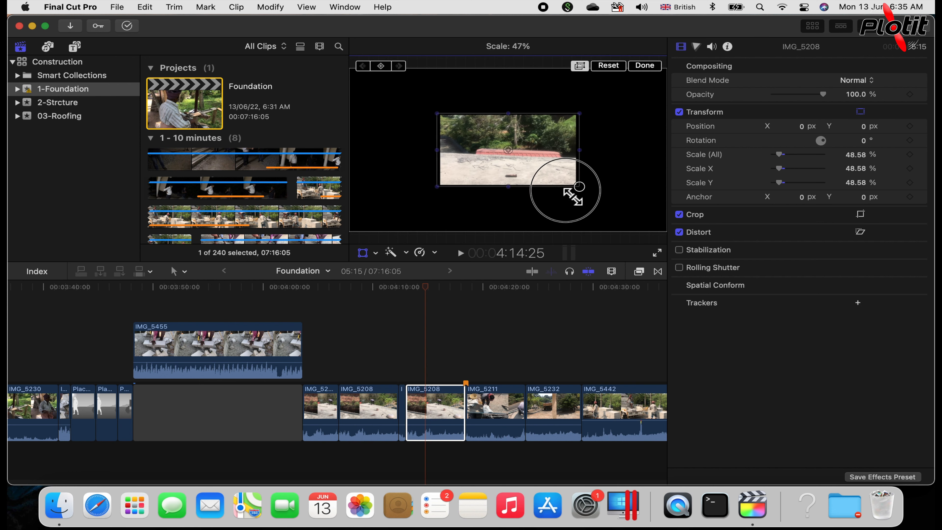
pyautogui.moveTo(568, 190)
pyautogui.mouseDown()
pyautogui.moveTo(609, 188)
pyautogui.moveTo(596, 193)
pyautogui.moveTo(603, 205)
pyautogui.moveTo(564, 173)
pyautogui.moveTo(587, 194)
pyautogui.moveTo(568, 174)
pyautogui.moveTo(562, 185)
pyautogui.moveTo(587, 193)
pyautogui.mouseUp()
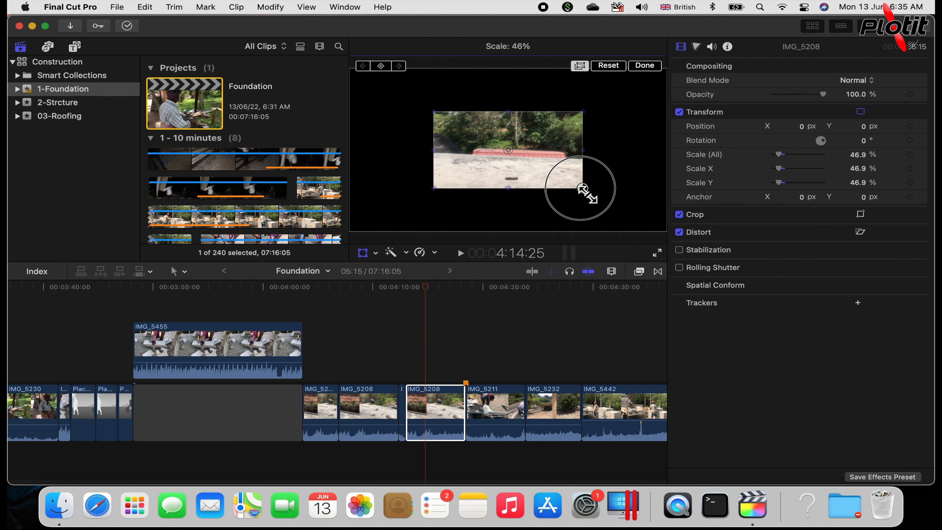
pyautogui.moveTo(586, 193)
pyautogui.mouseDown()
pyautogui.moveTo(579, 186)
pyautogui.moveTo(595, 200)
pyautogui.moveTo(570, 172)
pyautogui.moveTo(586, 195)
pyautogui.moveTo(574, 182)
pyautogui.mouseUp()
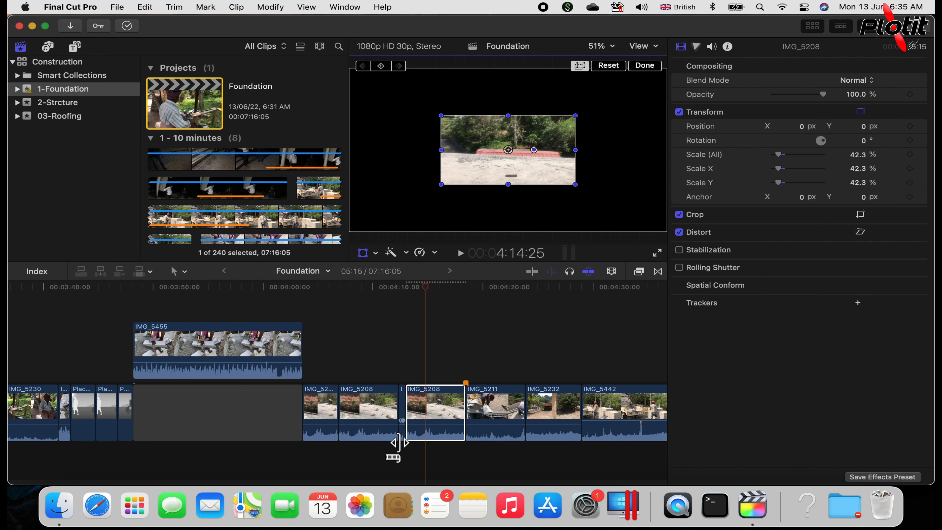
# Move the scaled-down picture to about X 371 px, Y -99 px in the viewer, and reset the clip's transform.
pyautogui.click(395, 459)
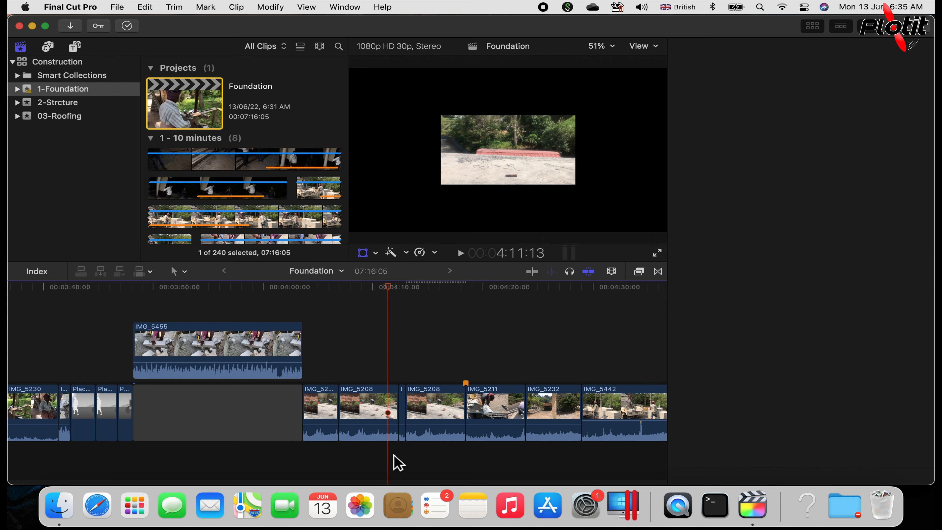
pyautogui.scroll(-5, 401, 368)
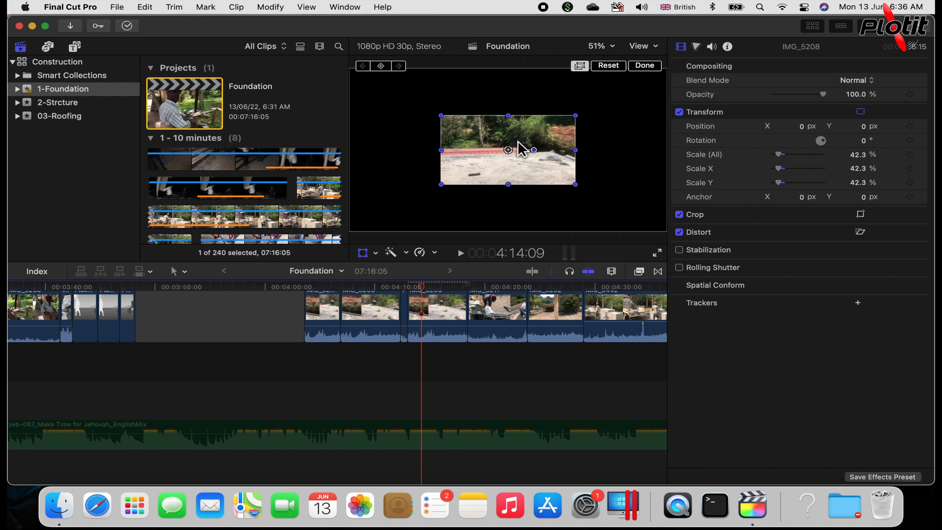
pyautogui.moveTo(512, 145); pyautogui.dragTo(574, 165)
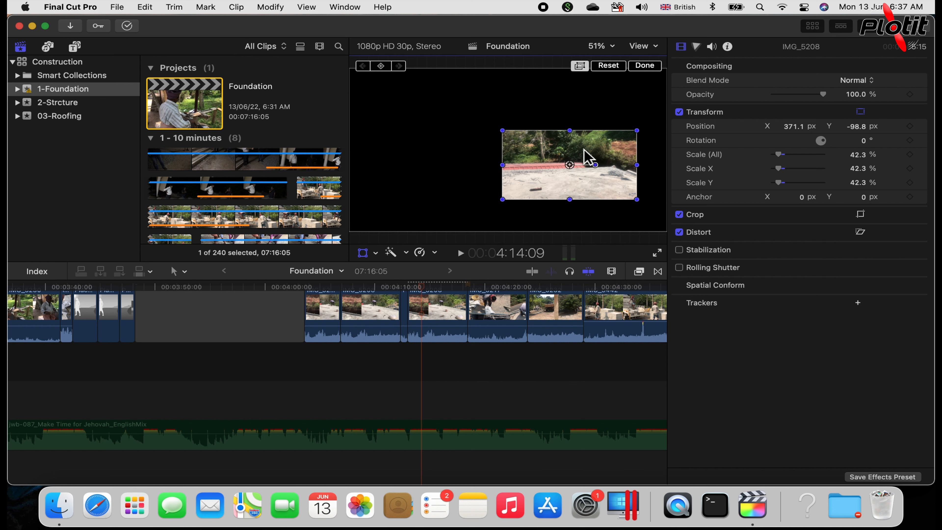
pyautogui.click(621, 68)
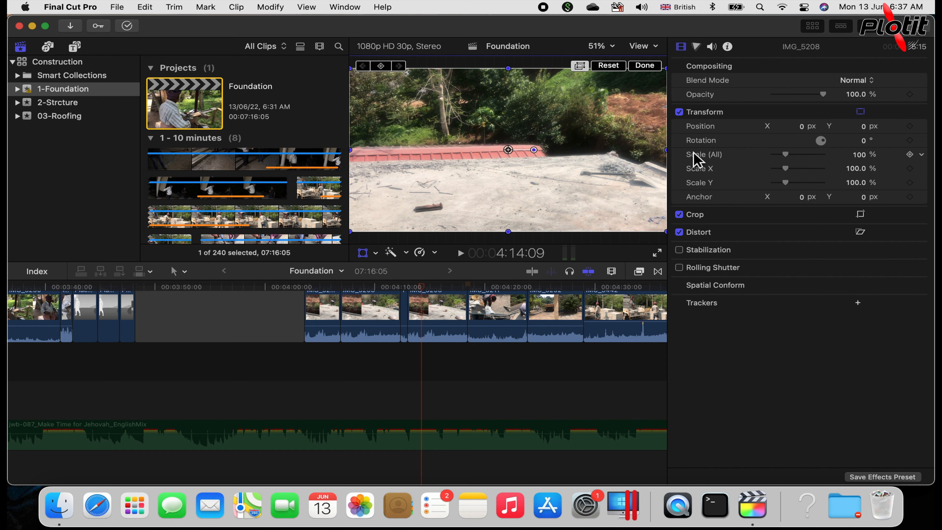
# Set the clip's X position to 100 px, and change it to -100 px.
pyautogui.click(786, 153)
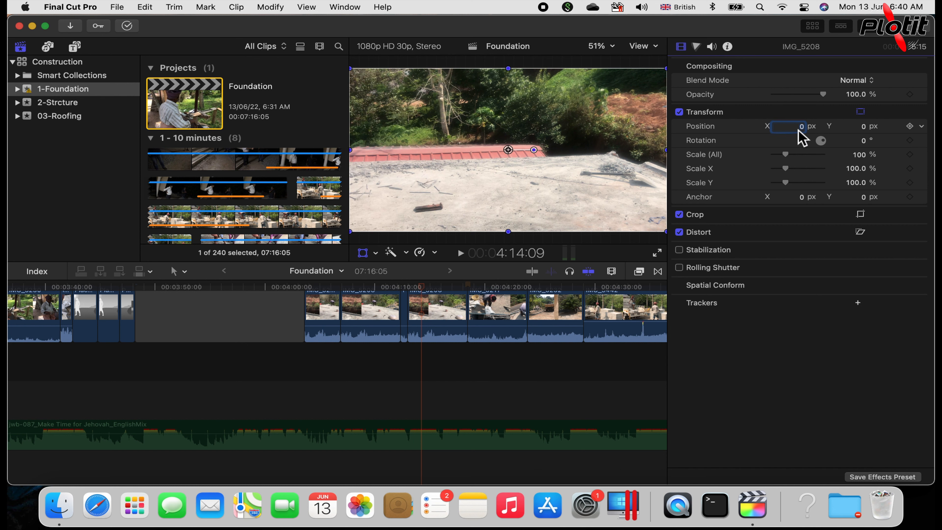
pyautogui.click(798, 130)
pyautogui.write('100')
pyautogui.press('Return')
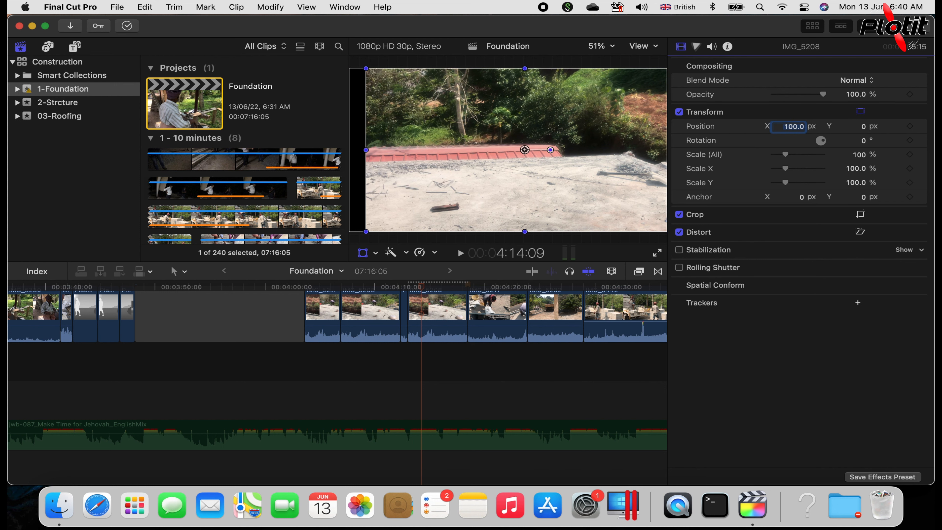
pyautogui.write('-100')
pyautogui.press('Return')
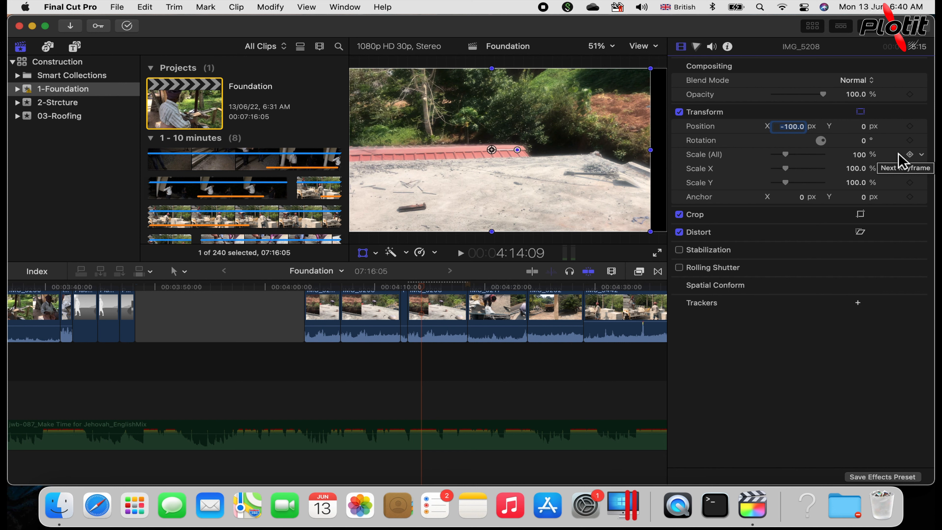
# Set the clip's Y position to 100 px, and change it to -100 px.
pyautogui.press('Tab')
pyautogui.write('100')
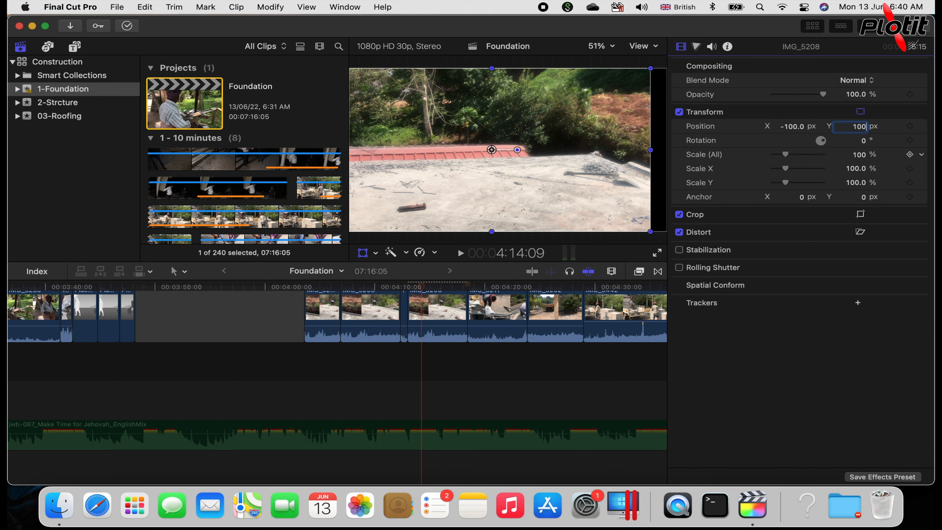
pyautogui.press('Return')
pyautogui.write('-100')
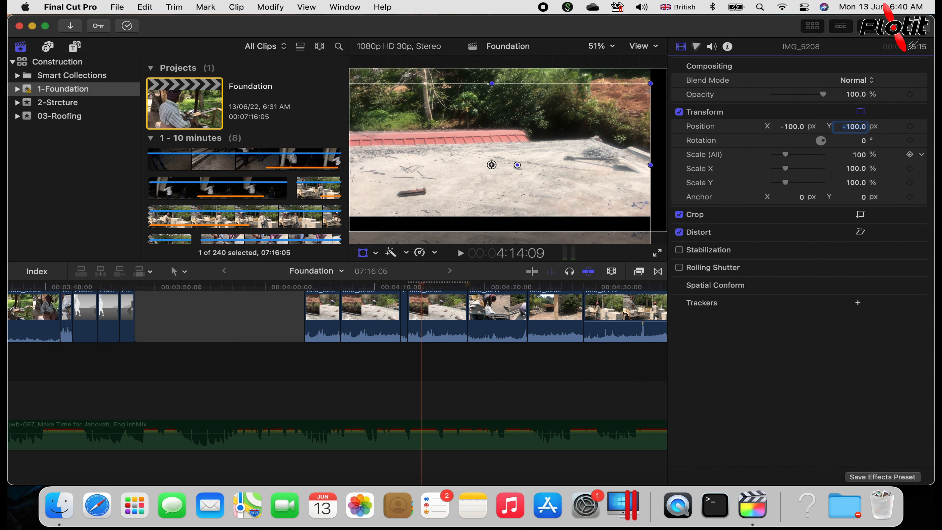
pyautogui.press('Return')
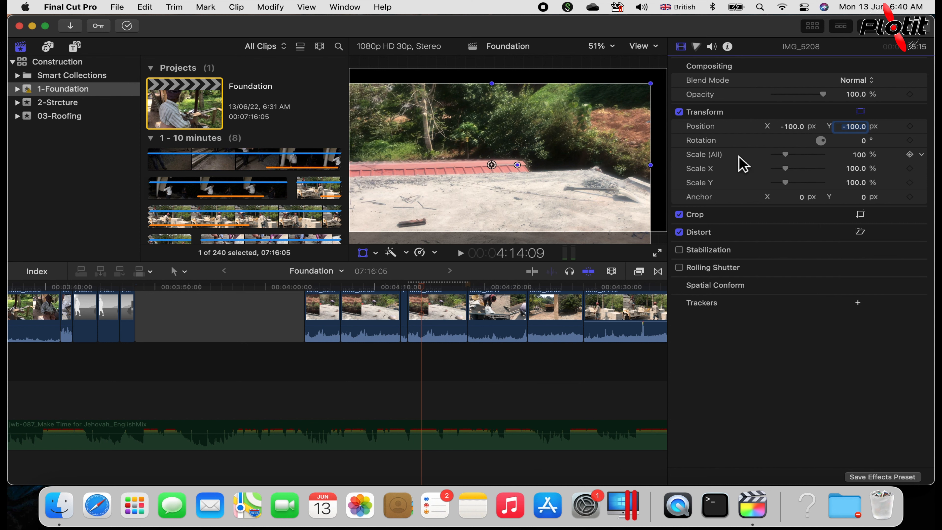
# Set the clip's rotation to 40 degrees.
pyautogui.click(857, 142)
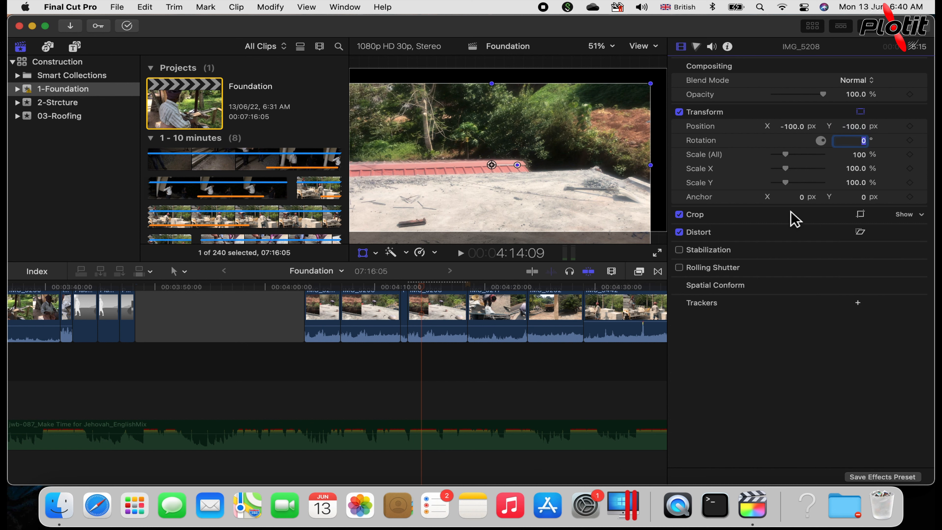
pyautogui.write('40')
pyautogui.press('Return')
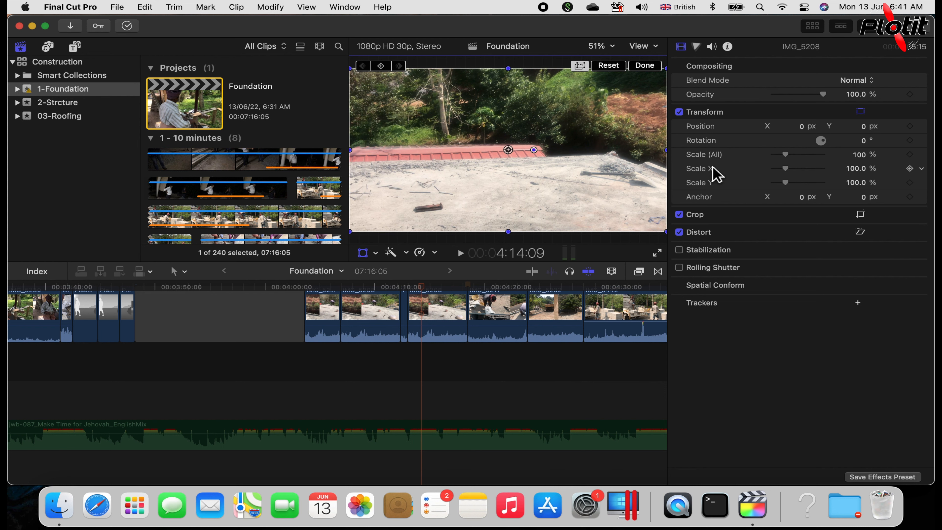
# Reduce the clip's overall scale to about 82% with the Scale (All) setting.
pyautogui.moveTo(798, 159)
pyautogui.mouseDown()
pyautogui.moveTo(833, 159)
pyautogui.moveTo(779, 160)
pyautogui.moveTo(791, 158)
pyautogui.mouseUp()
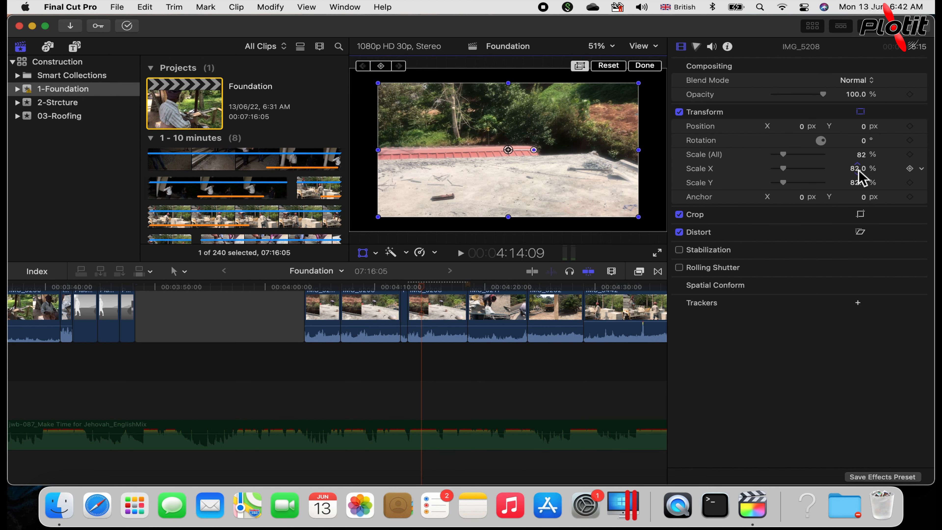
pyautogui.moveTo(788, 159)
pyautogui.mouseDown()
pyautogui.moveTo(798, 160)
pyautogui.moveTo(790, 160)
pyautogui.mouseUp()
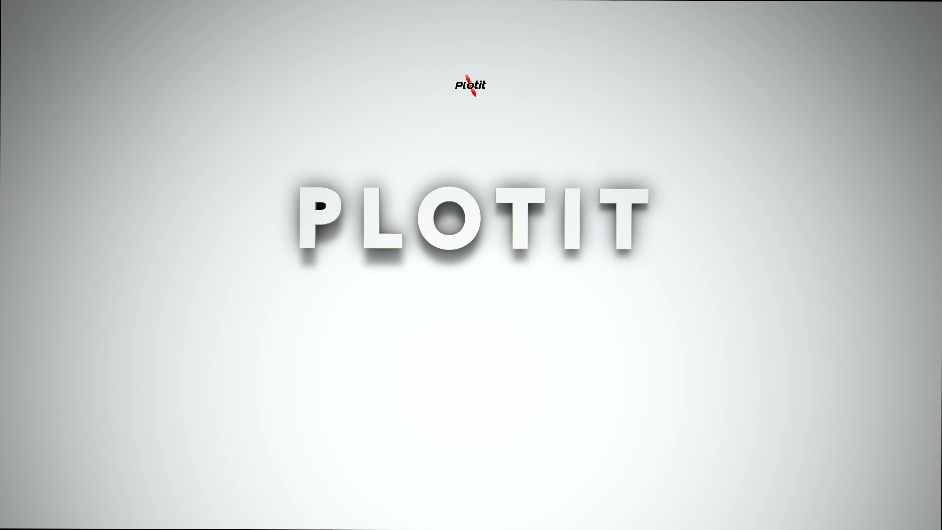